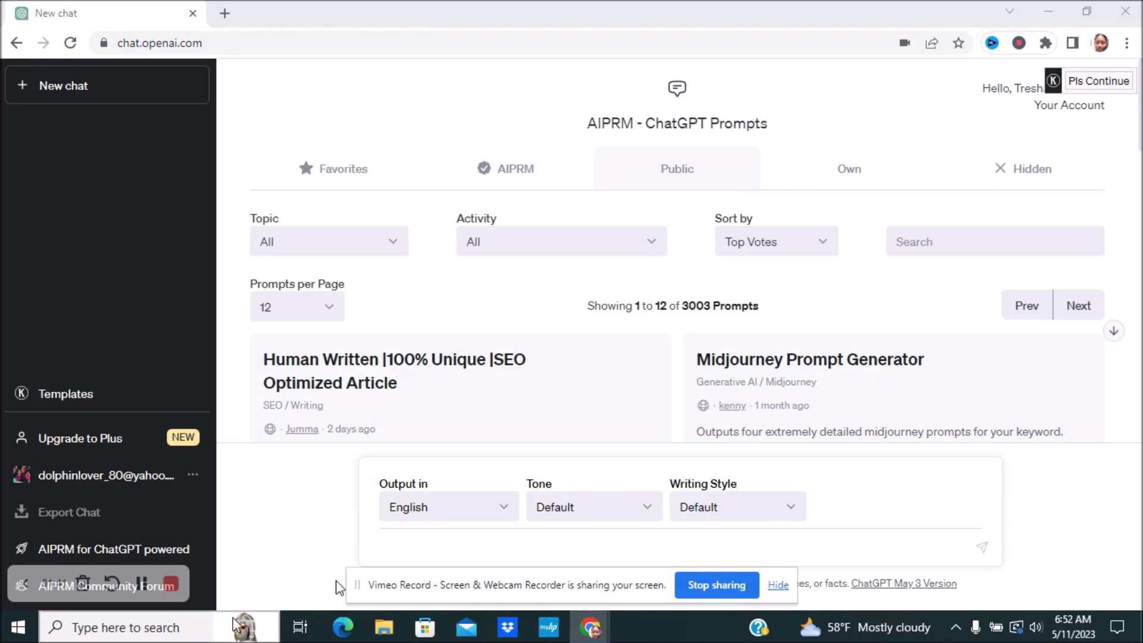
Step: Draft the chat prompt "create me a list of youtube video ideas related to finance"
click(403, 549)
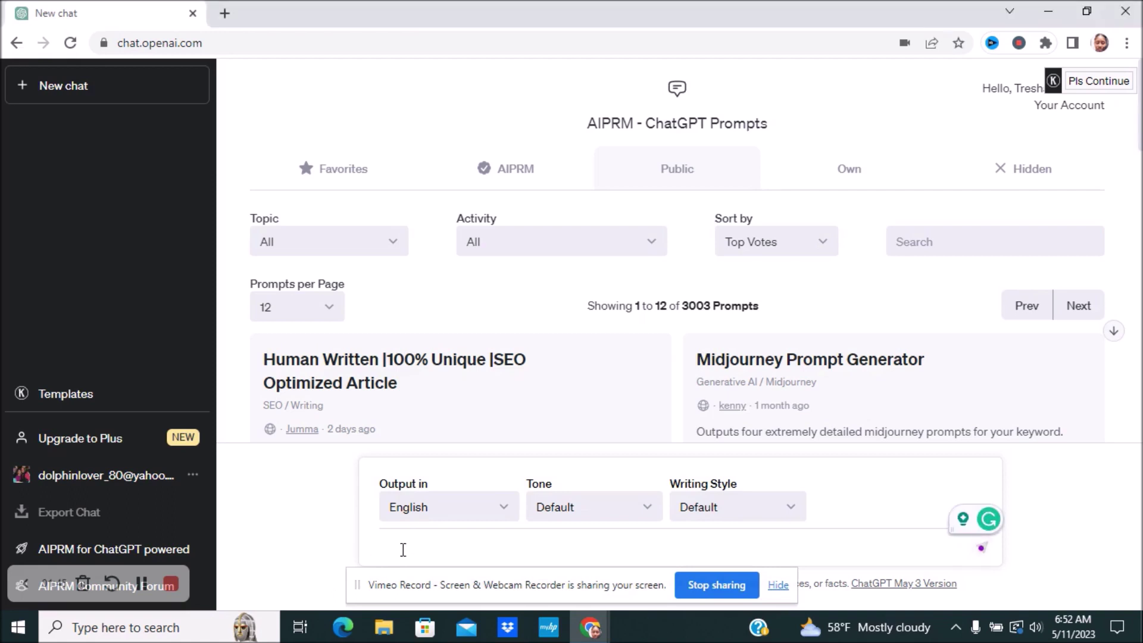
text(create me a l)
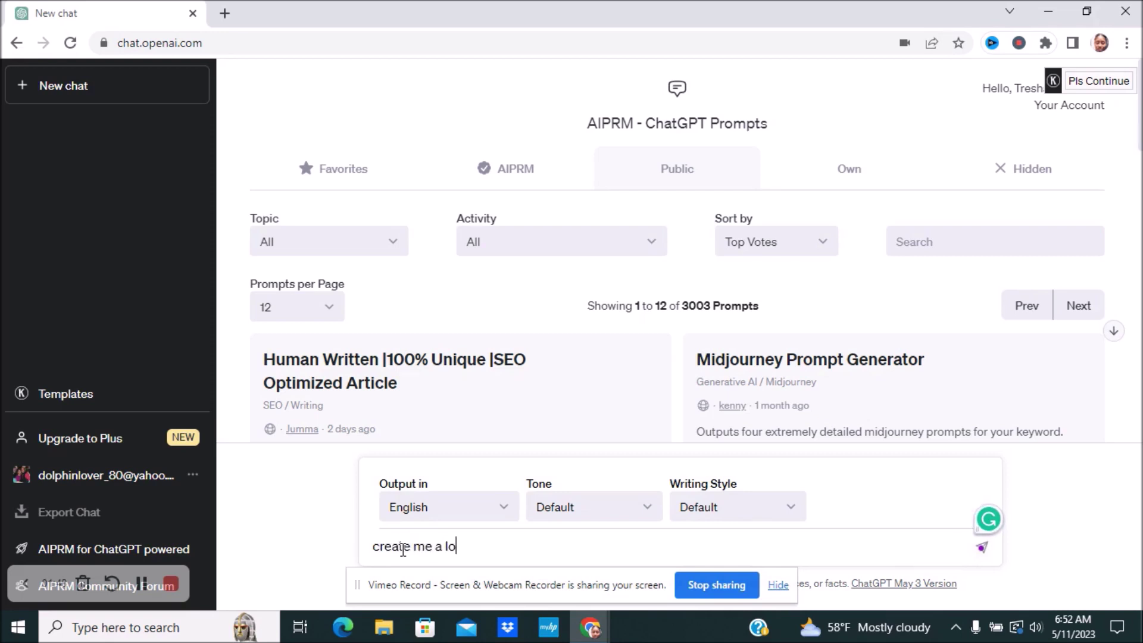
text(ist)
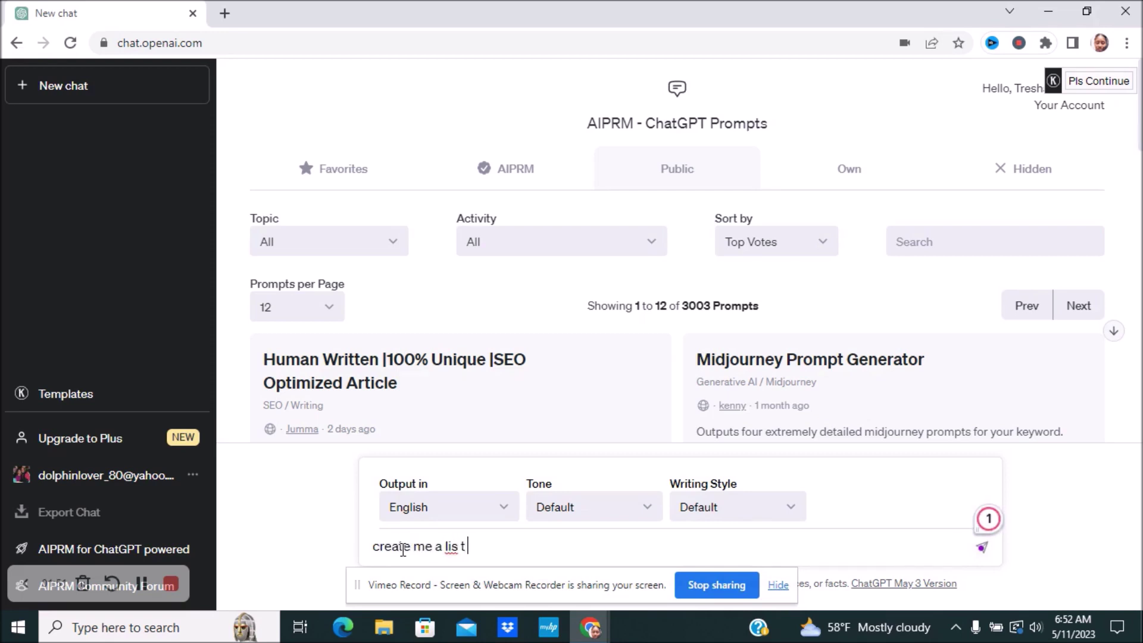
key(BackSpace)
text(t of yout)
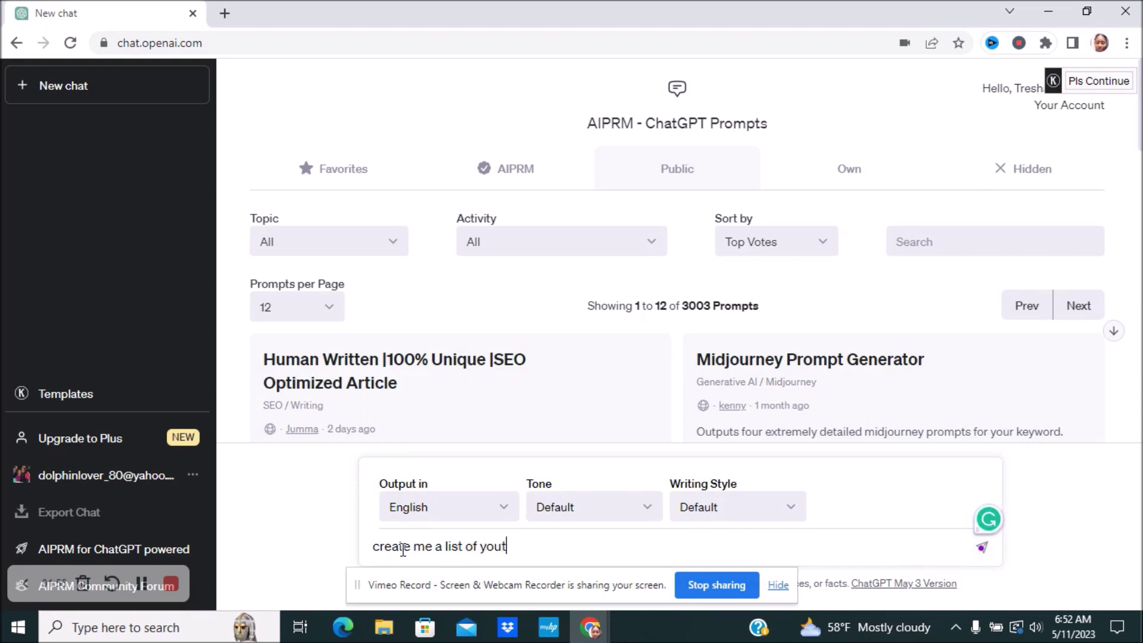
text(ube video ideas relate)
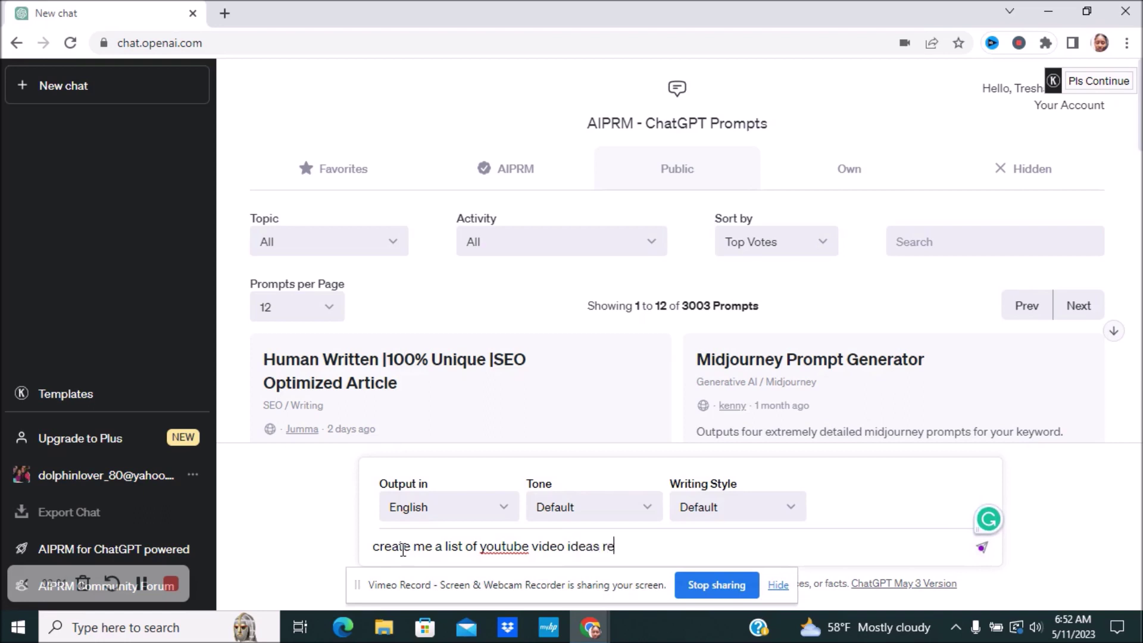
text(d to finance)
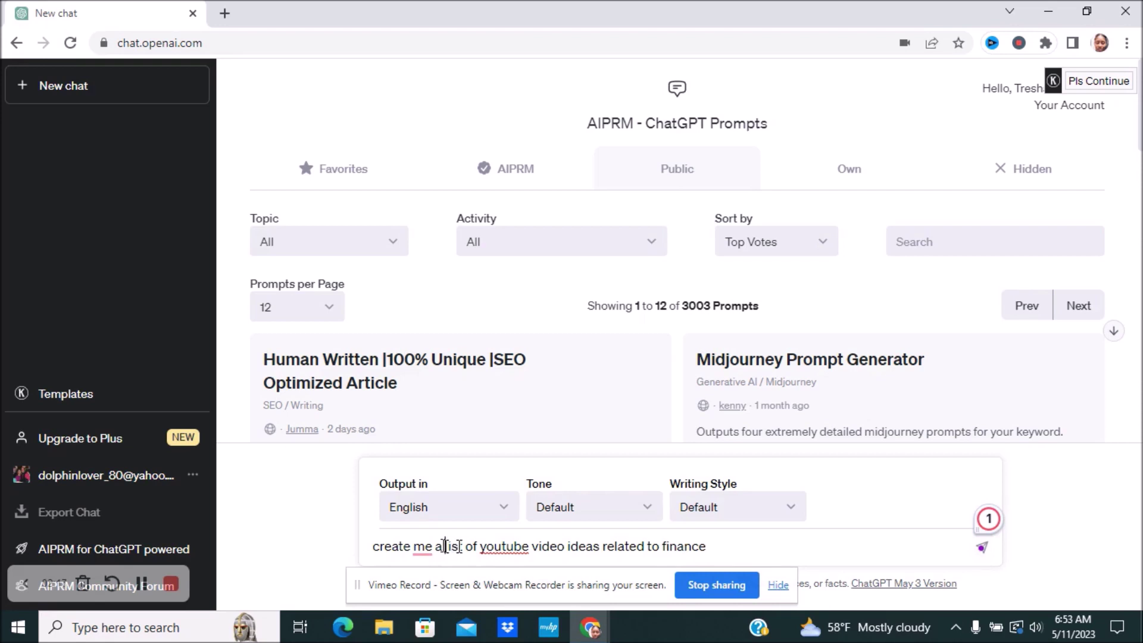
Step: Insert "10" before "youtube" in the prompt to request 10 video ideas, and submit it
click(480, 546)
text(10)
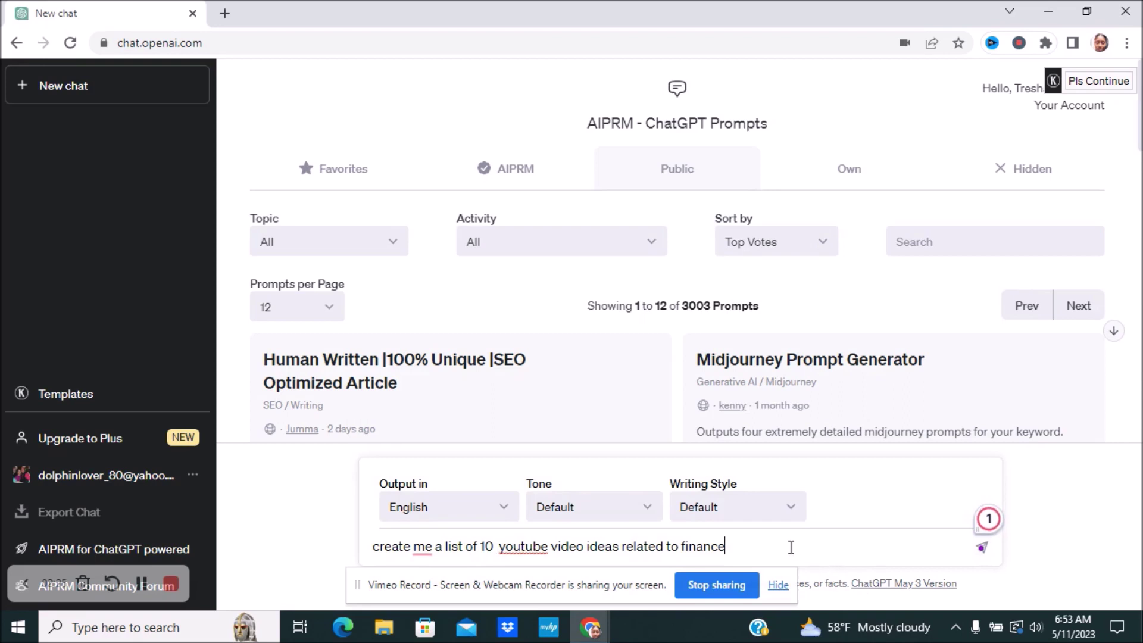
key(Return)
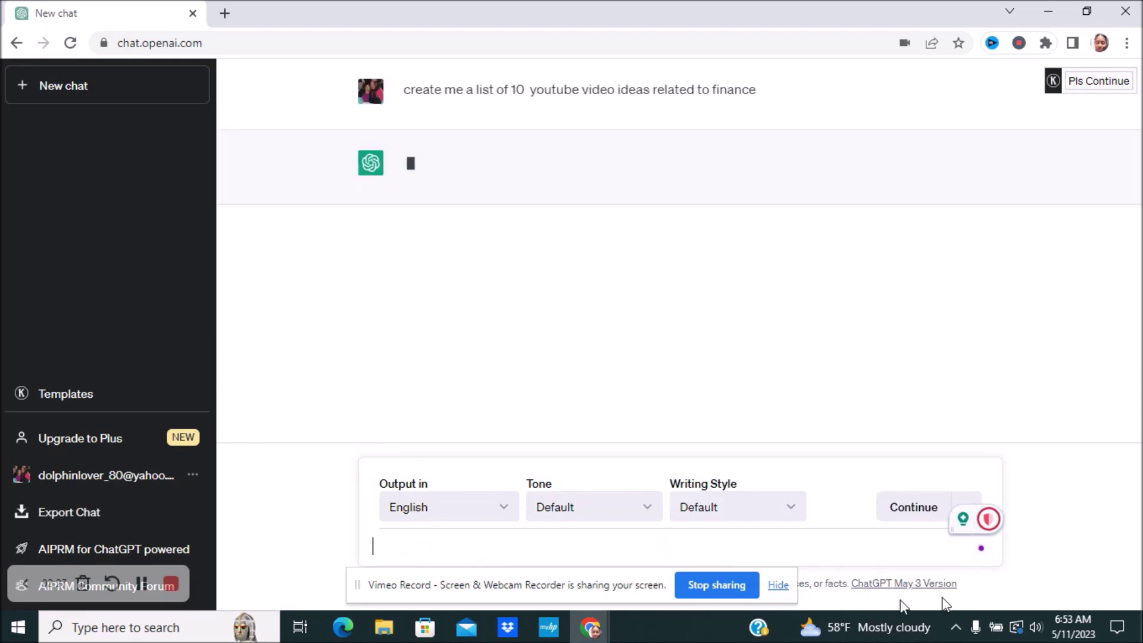
Step: Hide the screen-sharing notice and have the chatbot continue its list of finance video ideas
click(779, 585)
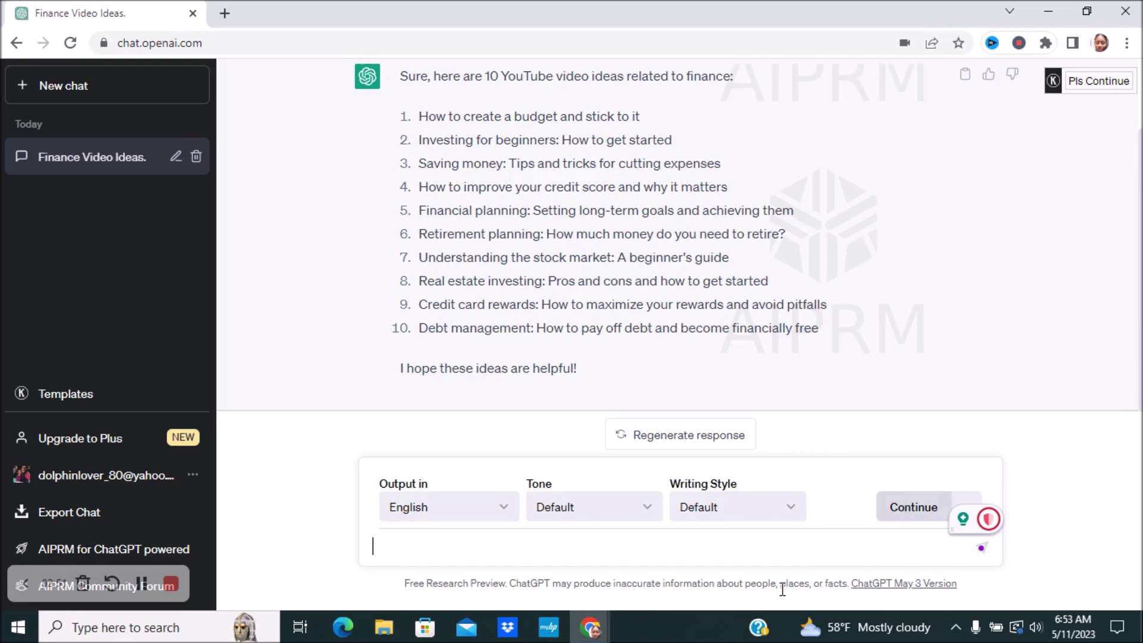
click(908, 519)
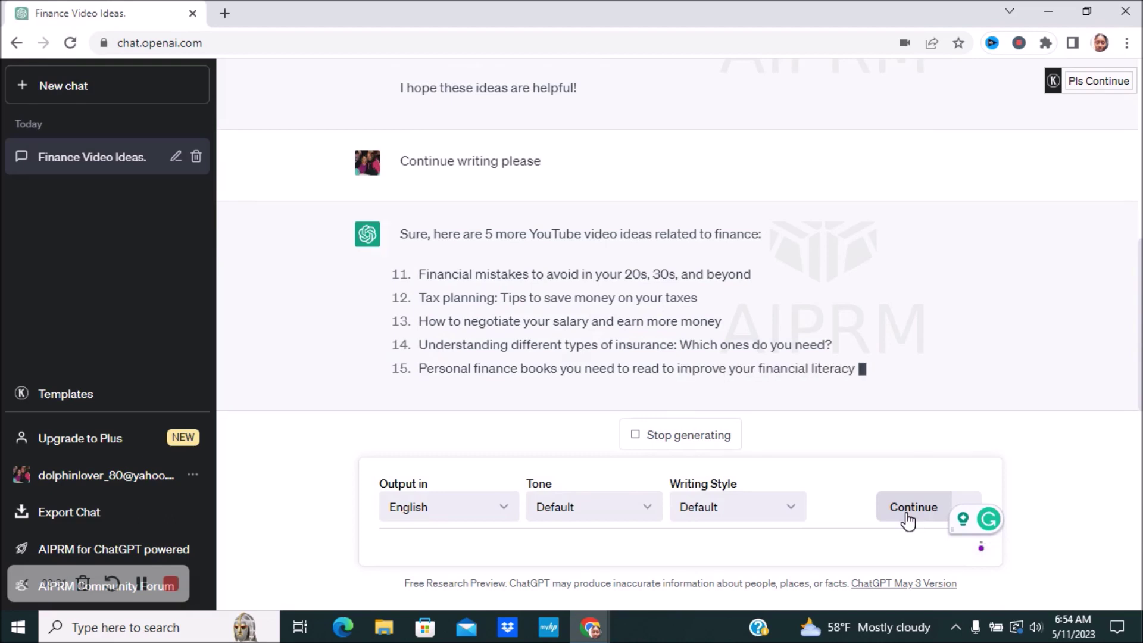
Step: Draft the follow-up prompt "write me a script on tip number 12"
text(wri)
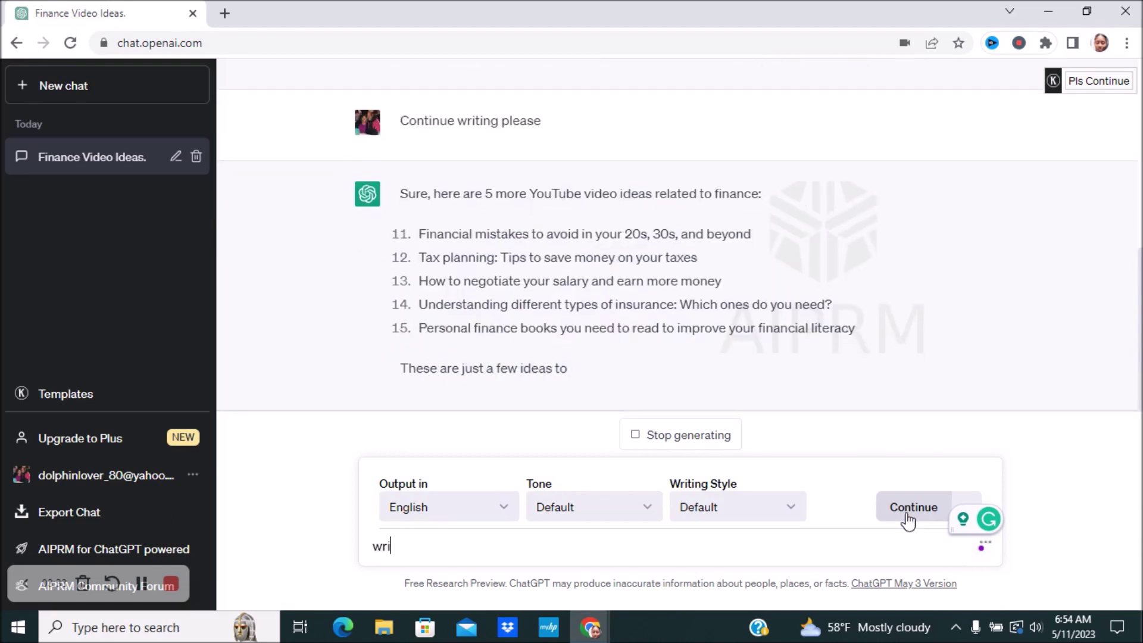
text(te me a sc)
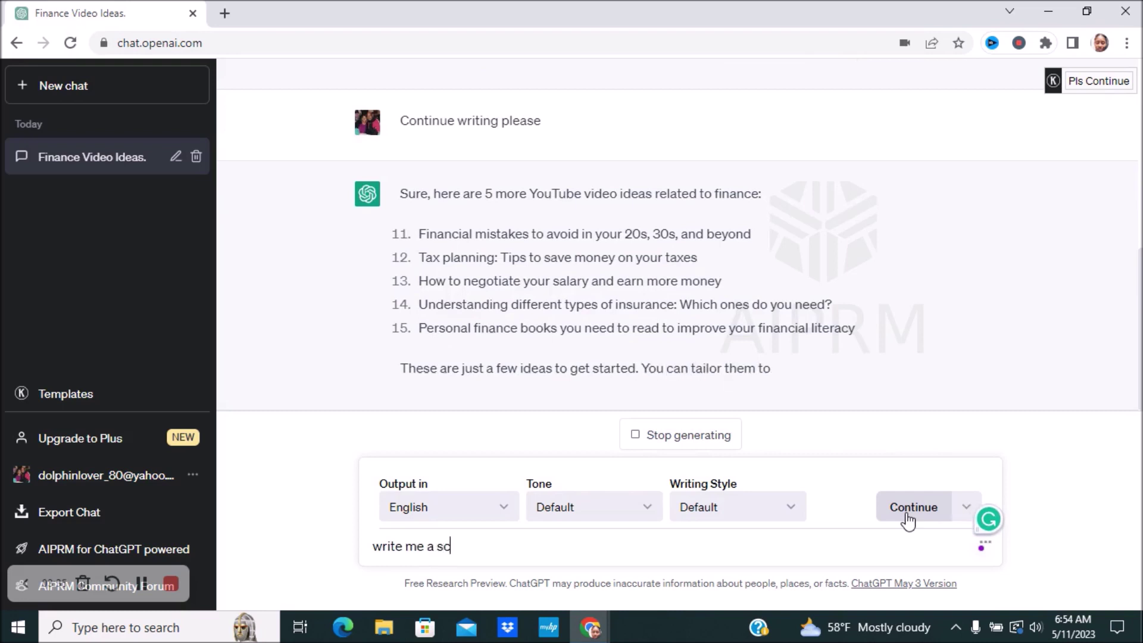
text(ript om tip )
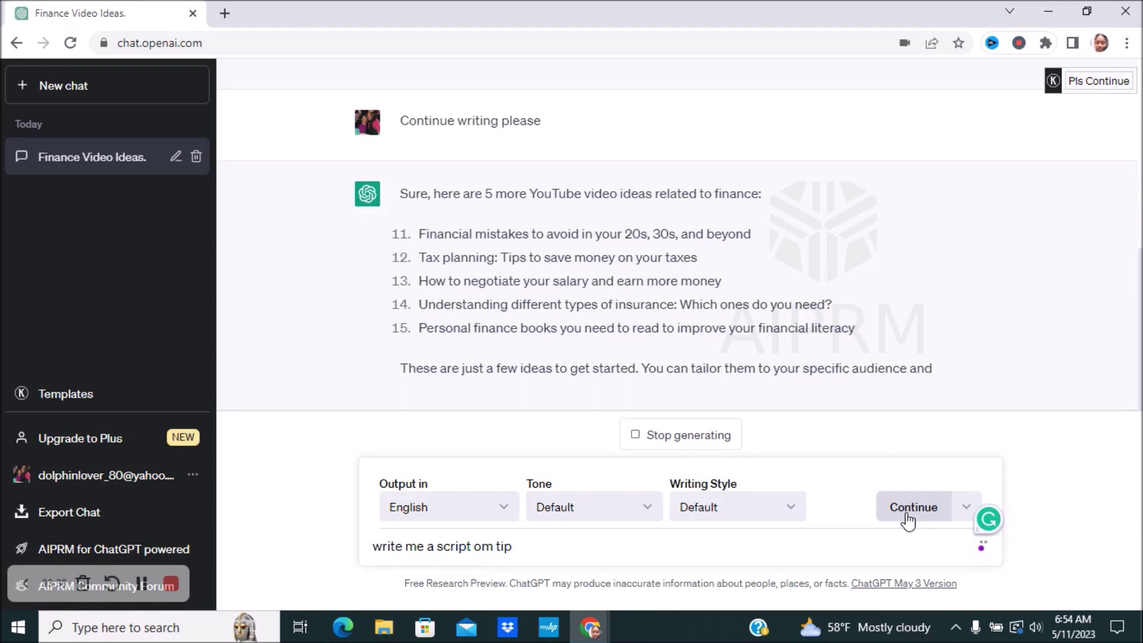
text(numner)
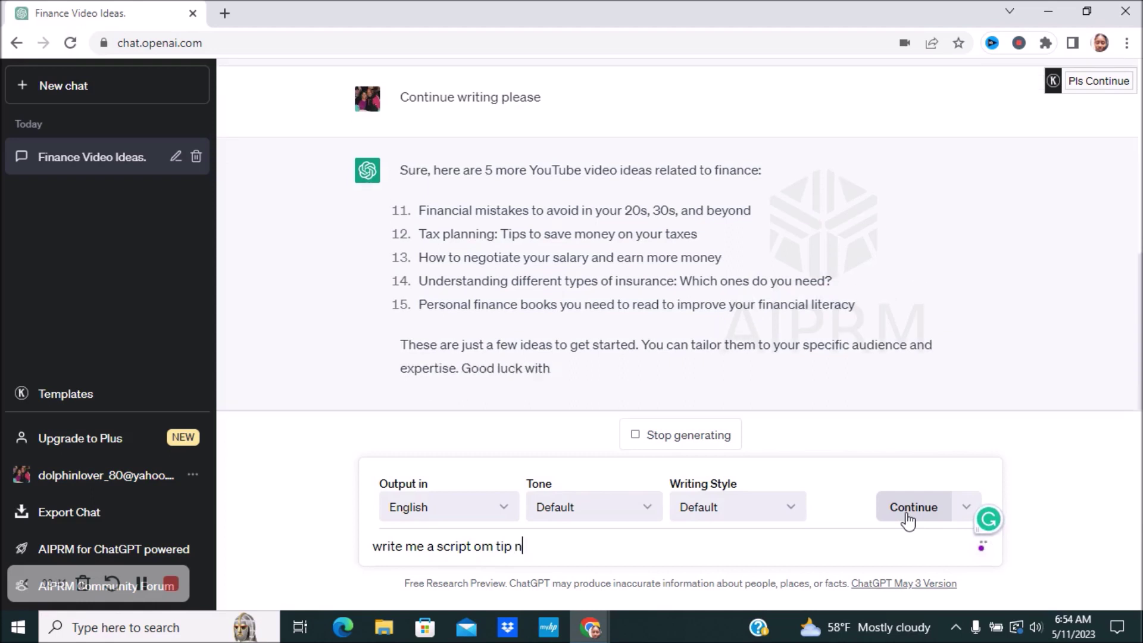
key(BackSpace)
key(BackSpace)
key(BackSpace)
text(ber 12)
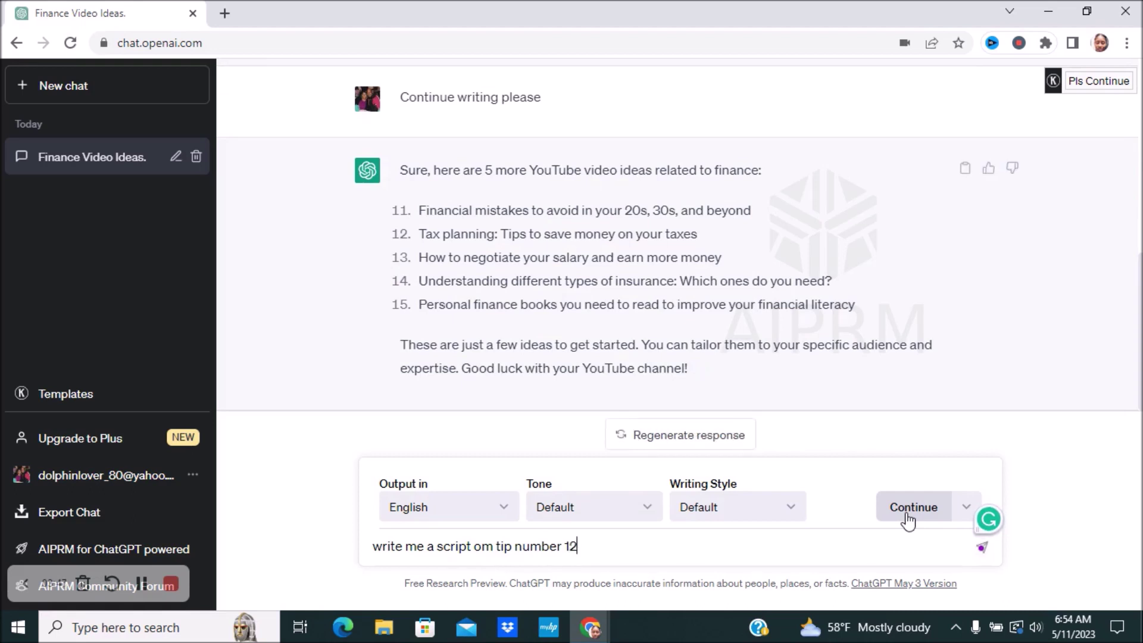
click(494, 548)
key(BackSpace)
text(n)
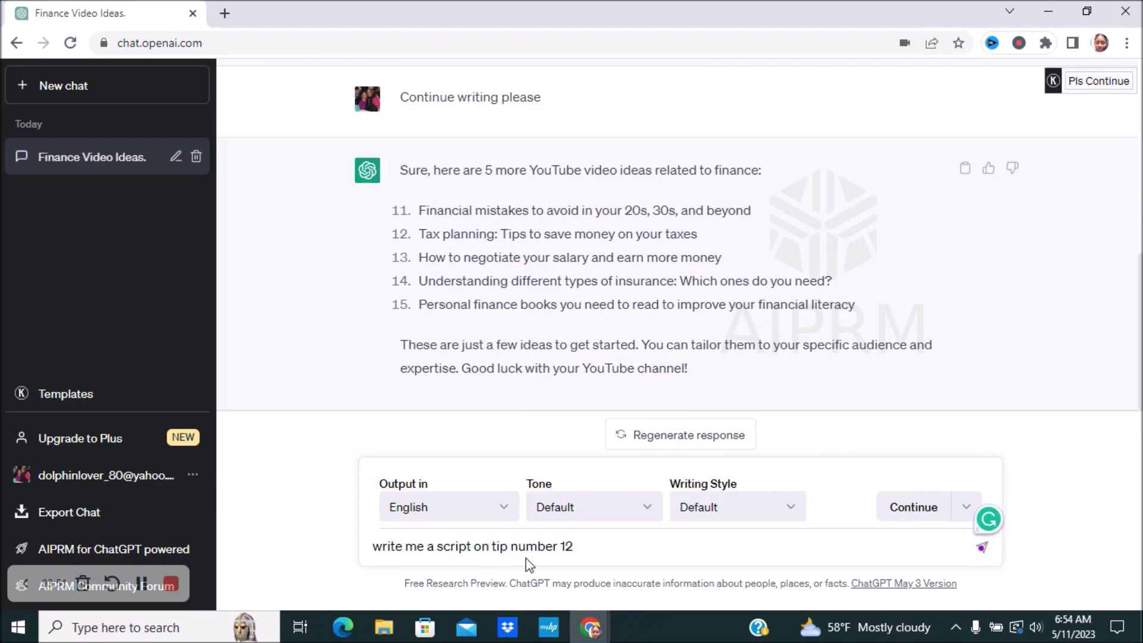
Step: Expand the prompt to "write me a 10 minute youtube script on tip number 12" and submit it
click(441, 547)
text(youtube)
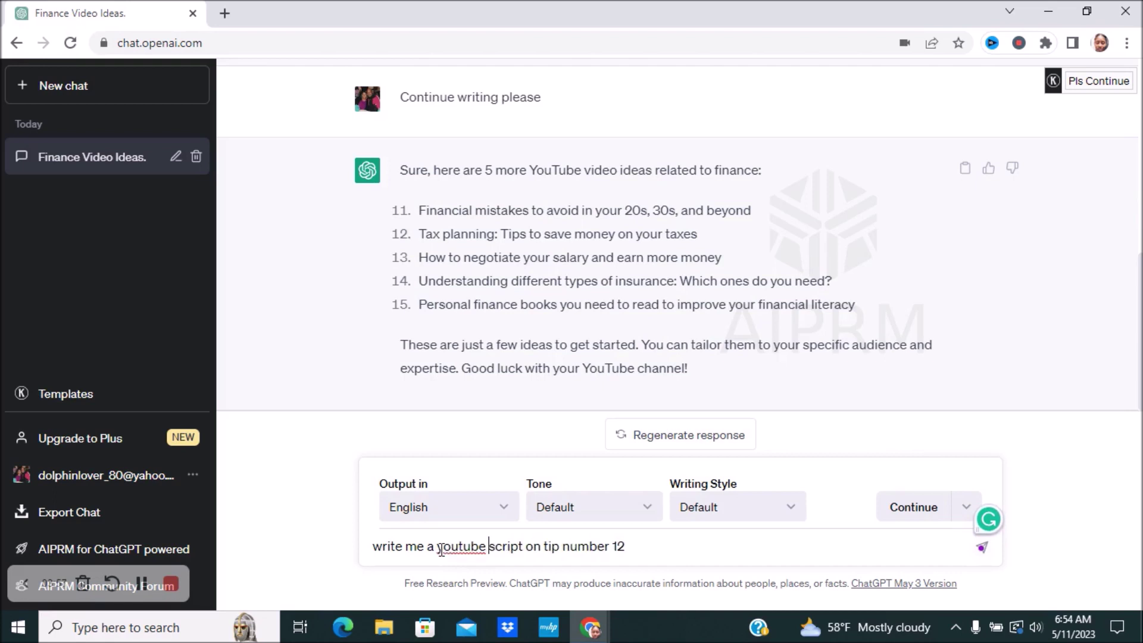
click(657, 547)
text(10 min)
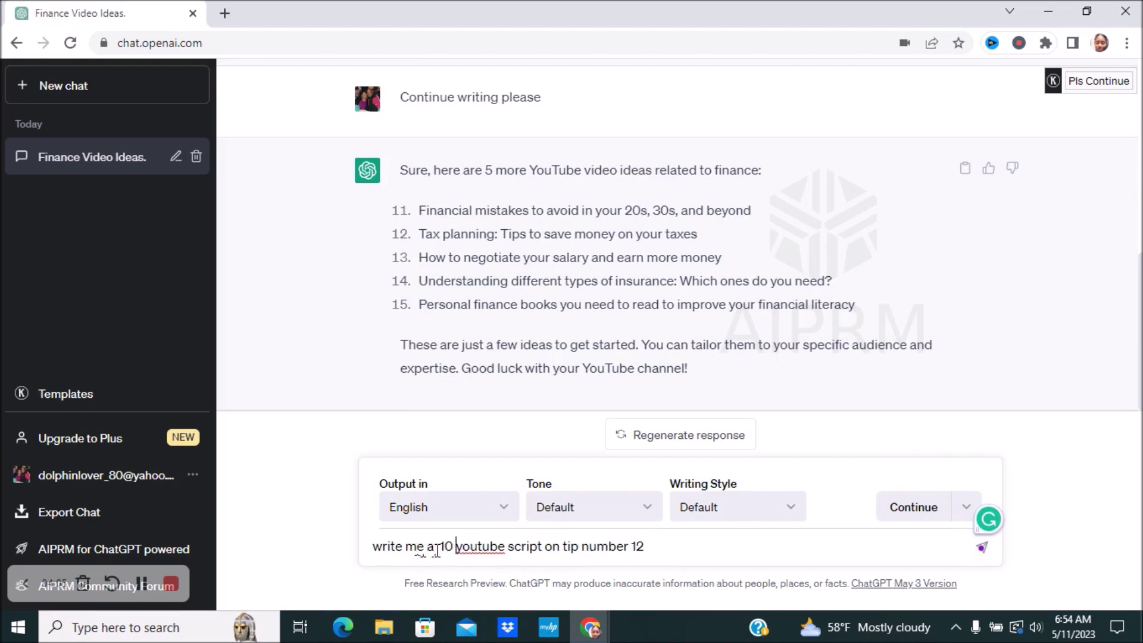
text(ute)
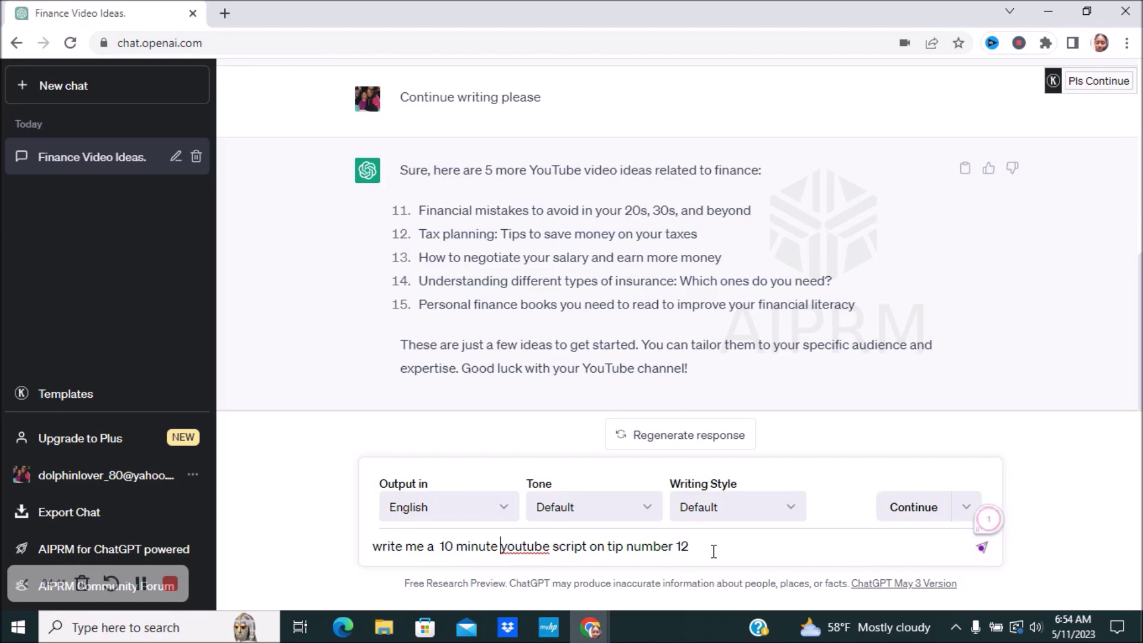
key(Return)
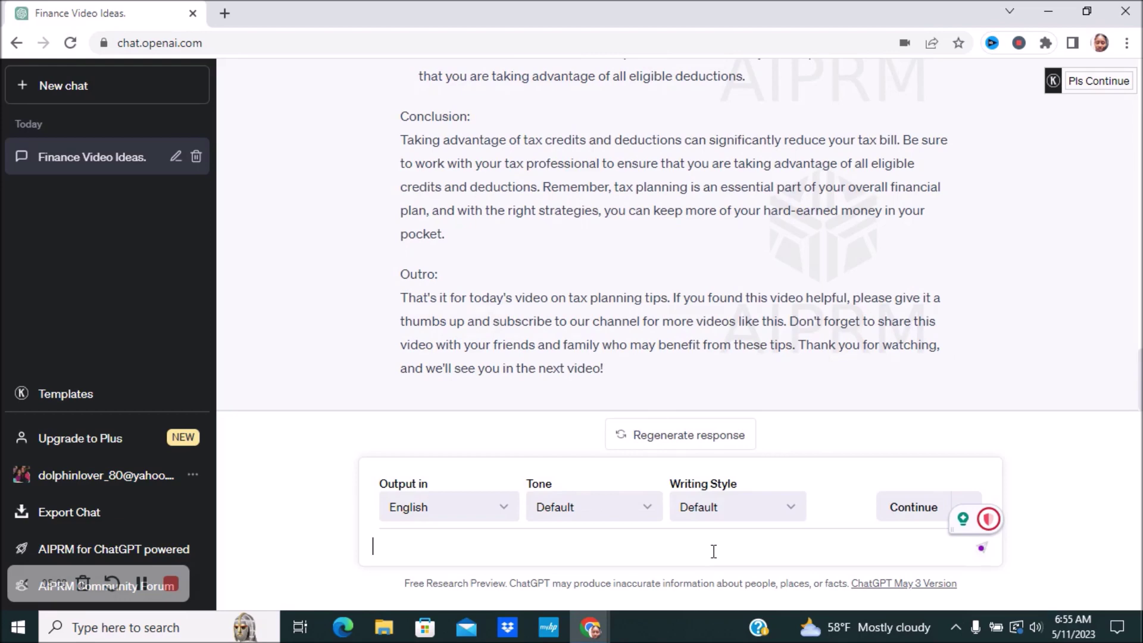
Step: Examine the choices offered for the output language, tone and writing style of the responses
click(714, 551)
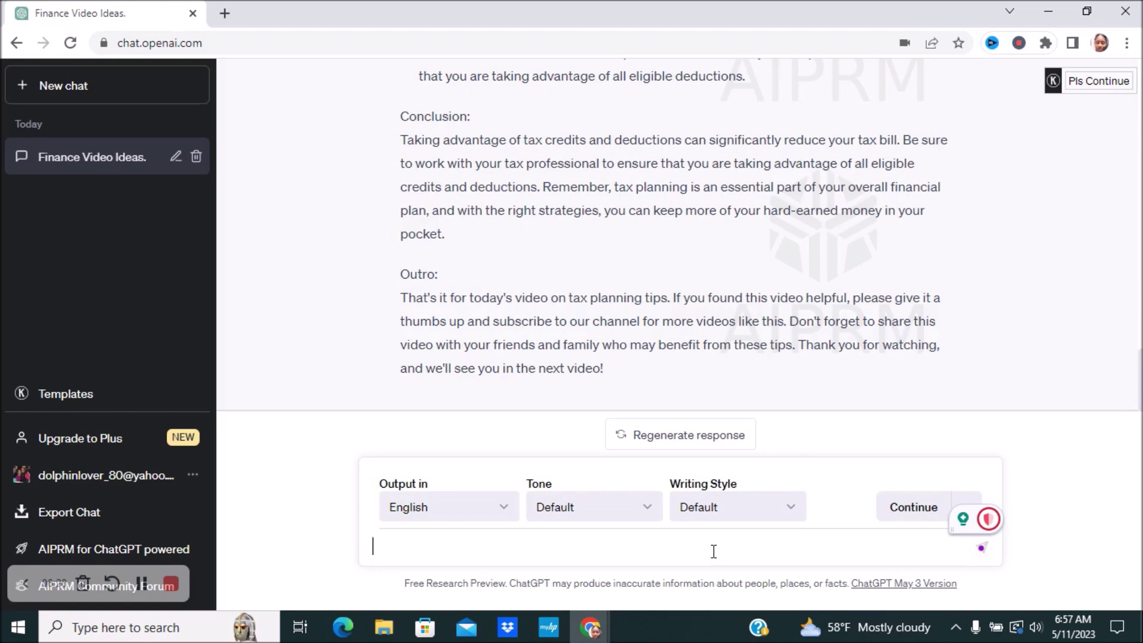
click(506, 508)
click(505, 507)
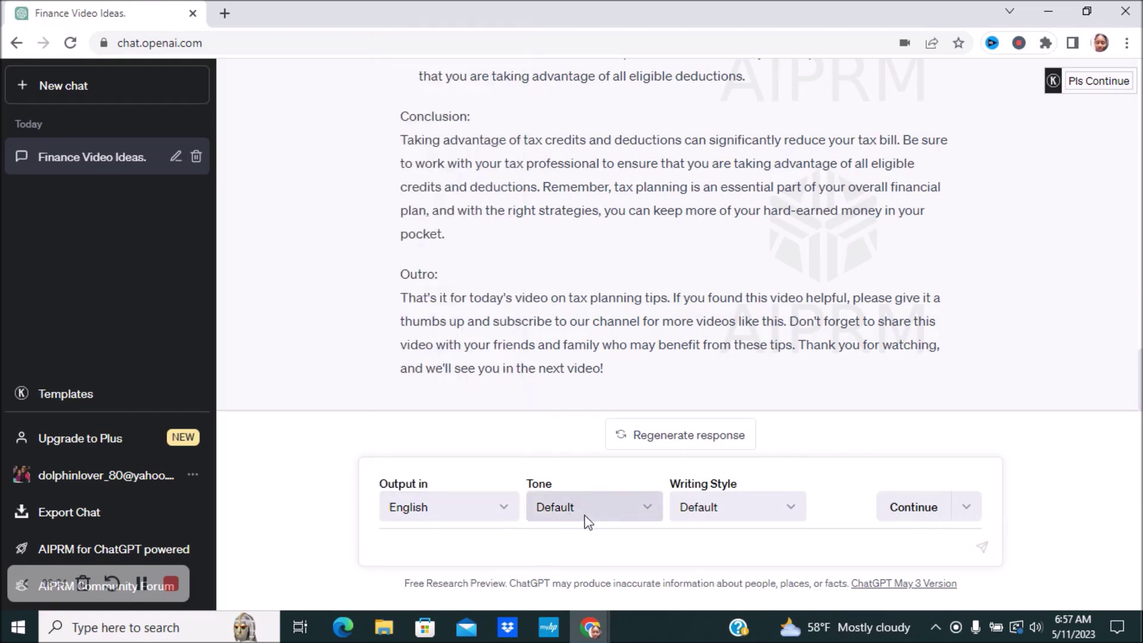
click(647, 519)
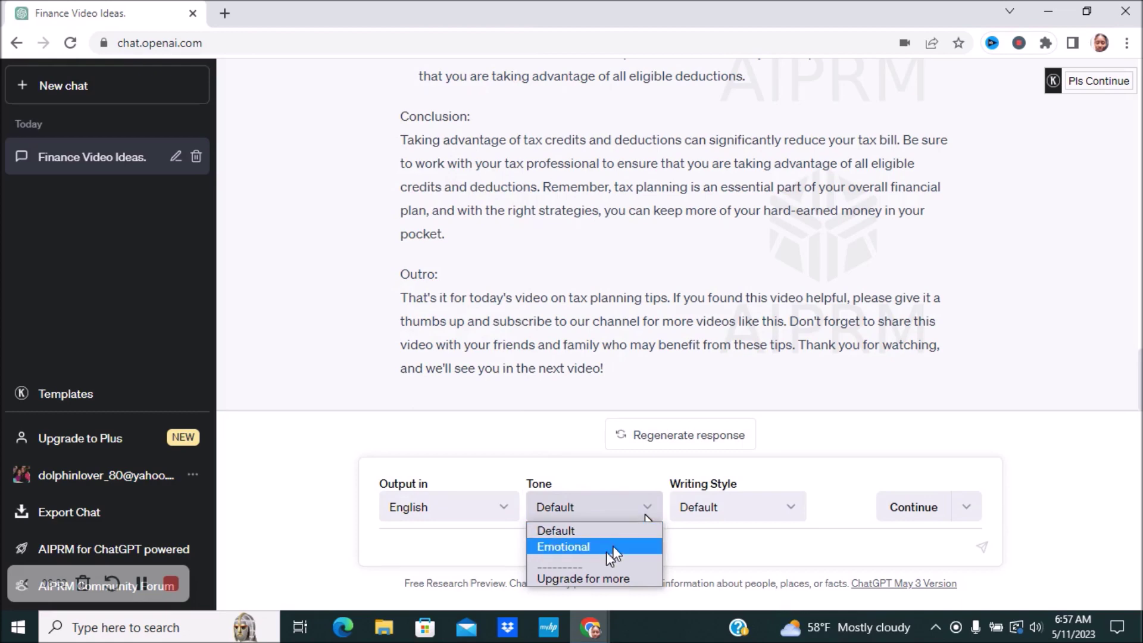
click(607, 478)
drag(609, 478, 749, 513)
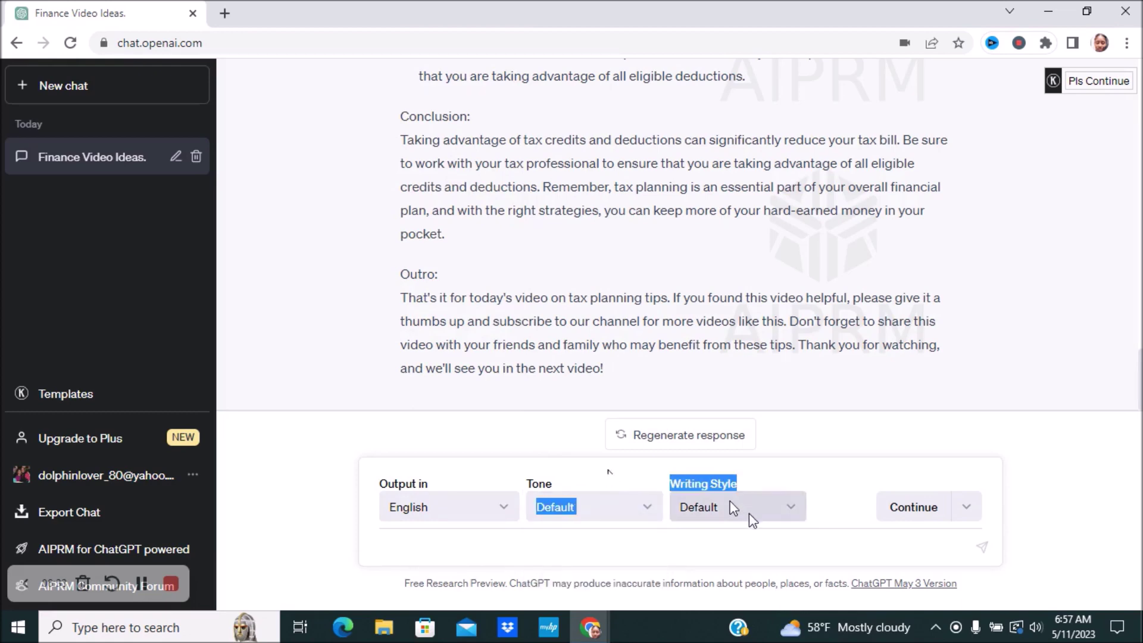
click(789, 513)
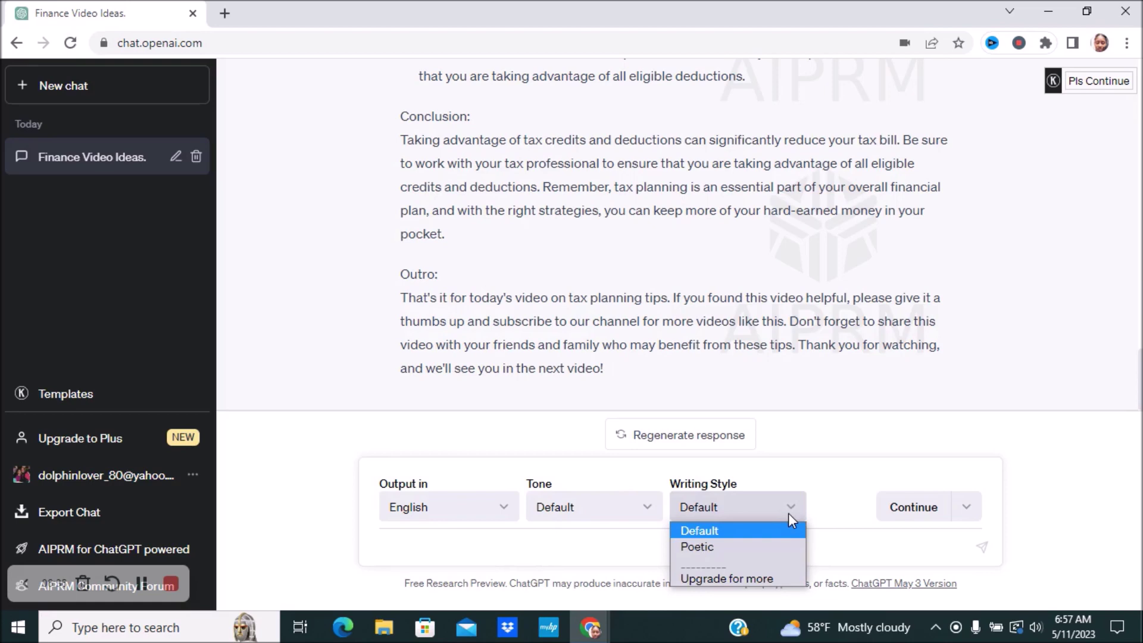
click(838, 471)
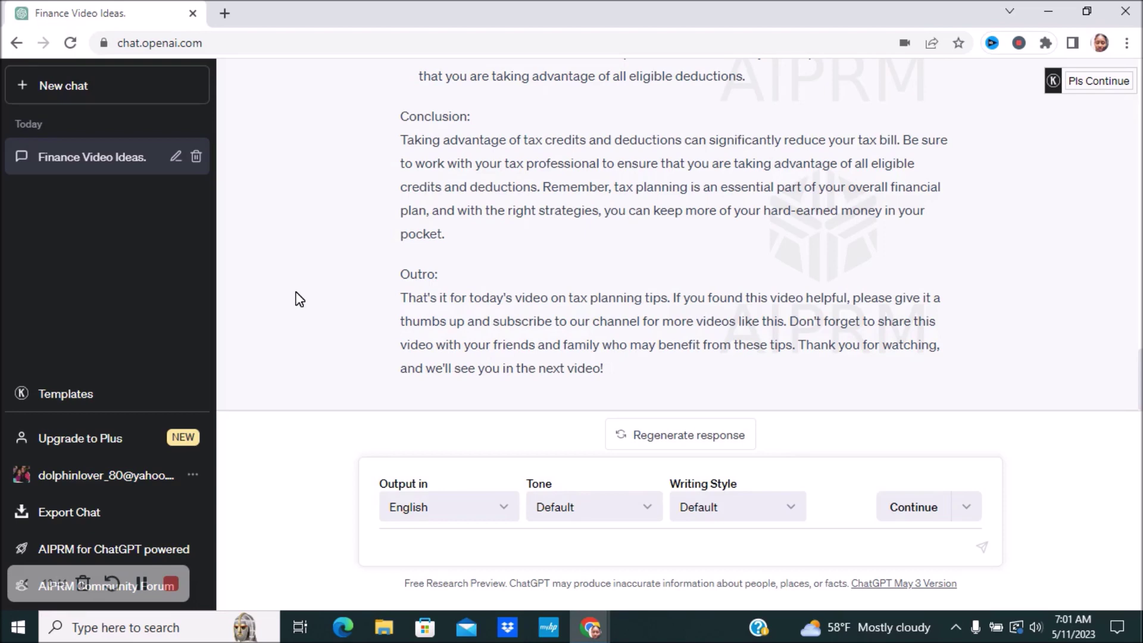
Step: Place the cursor in the empty message field for a new prompt
click(430, 546)
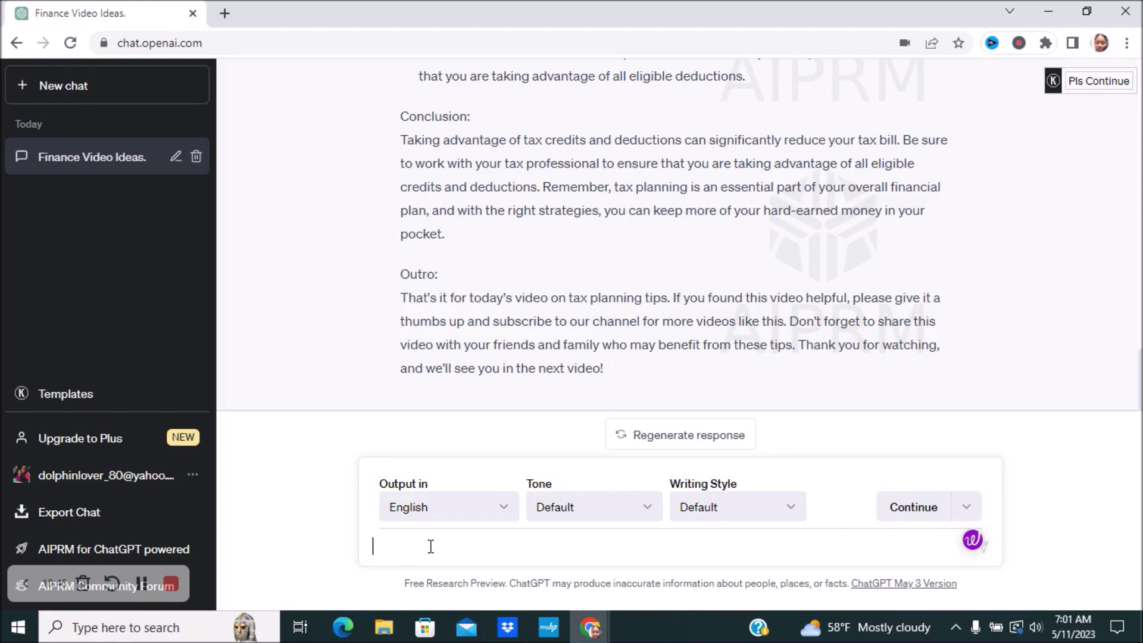